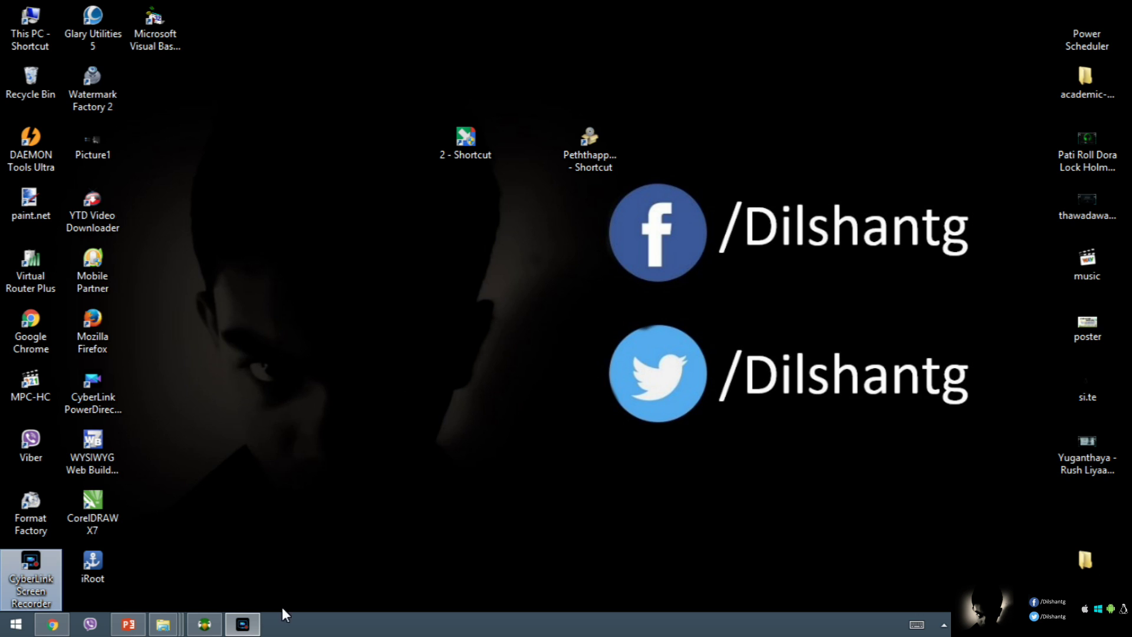
Switch to Peththappu, set the conversion mode to Unicode to Office, and examine the available output Sinhala fonts
{"action": "left_click", "coordinate": [205, 624]}
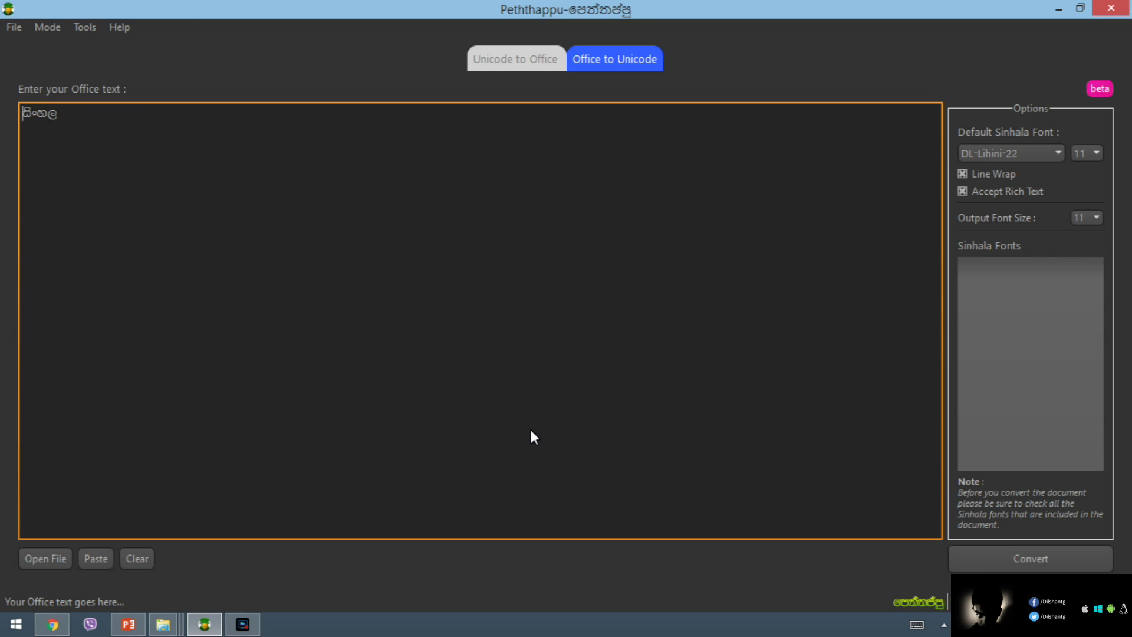
{"action": "left_click", "coordinate": [536, 45]}
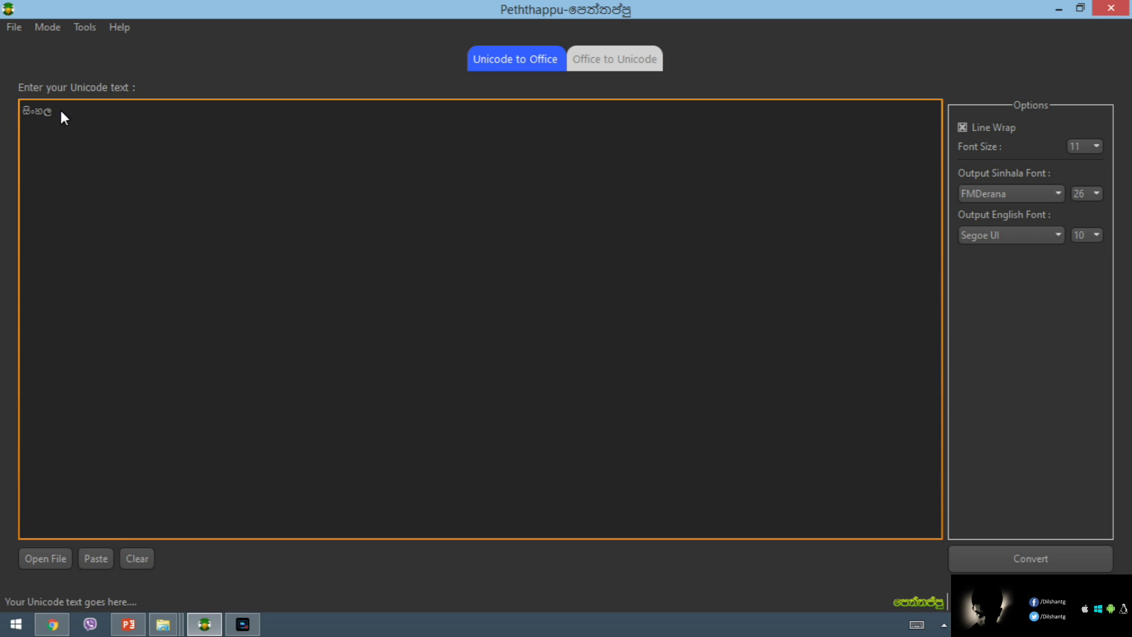
{"action": "left_click_drag", "start_coordinate": [59, 109], "coordinate": [18, 111]}
{"action": "left_click", "coordinate": [102, 125]}
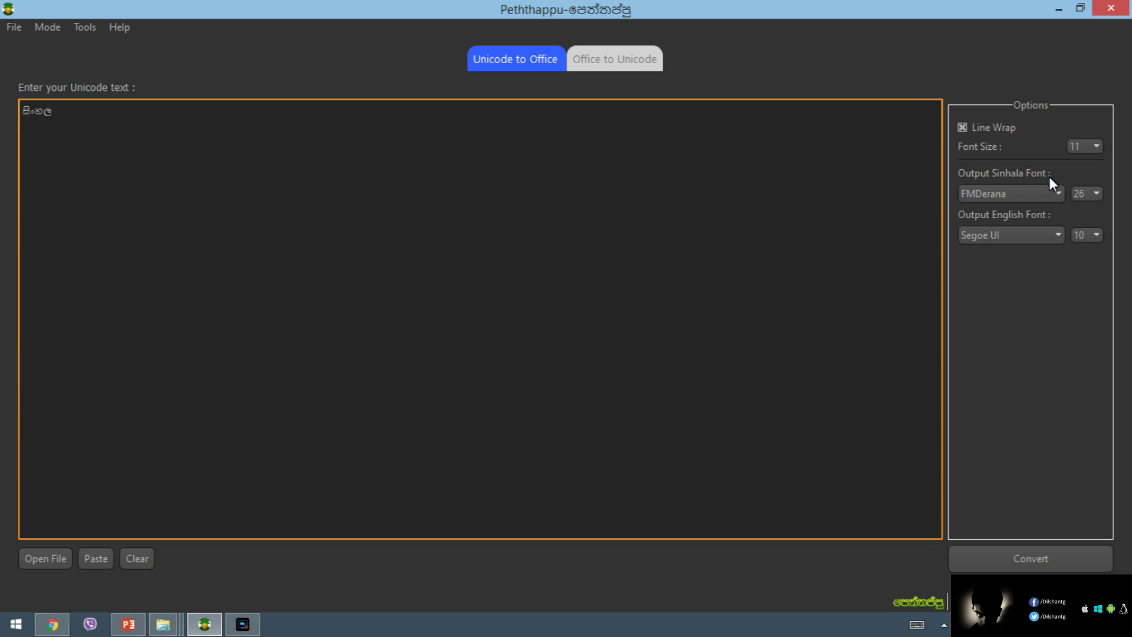
{"action": "left_click", "coordinate": [1052, 192]}
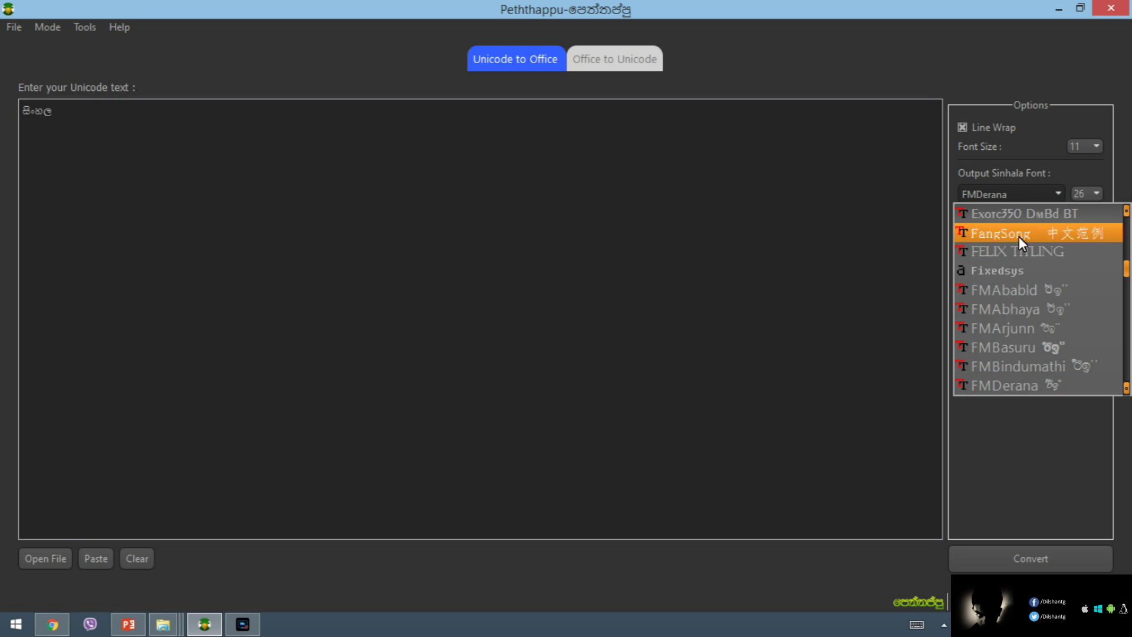
{"action": "left_click", "coordinate": [869, 367]}
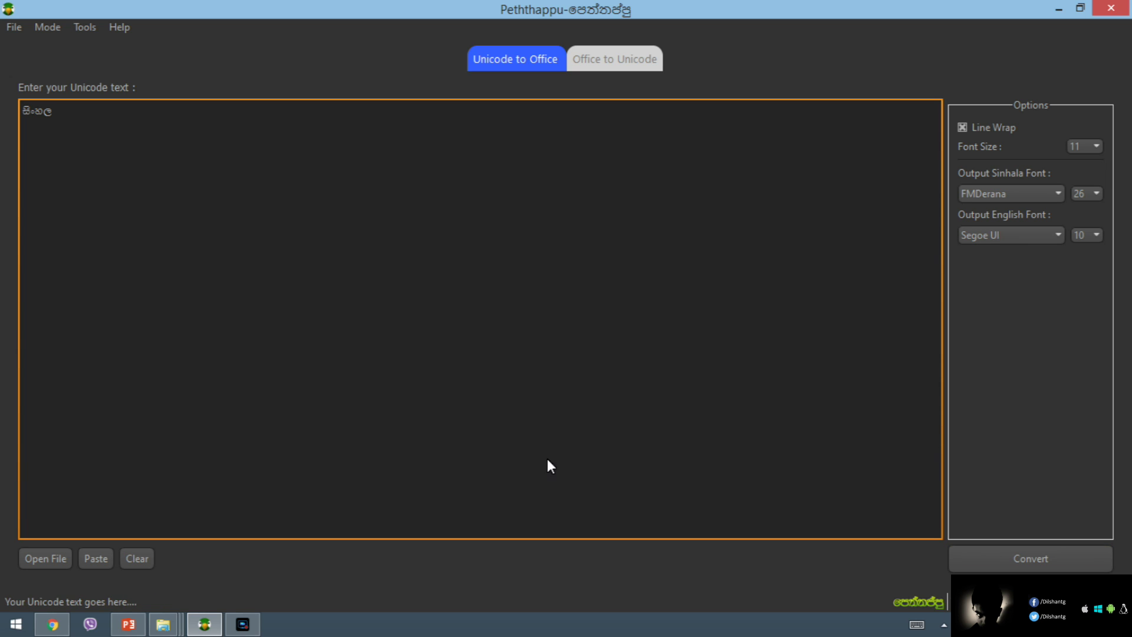
Switch to Office to Unicode mode and examine the sample text and the default Sinhala font choices
{"action": "left_click", "coordinate": [611, 60]}
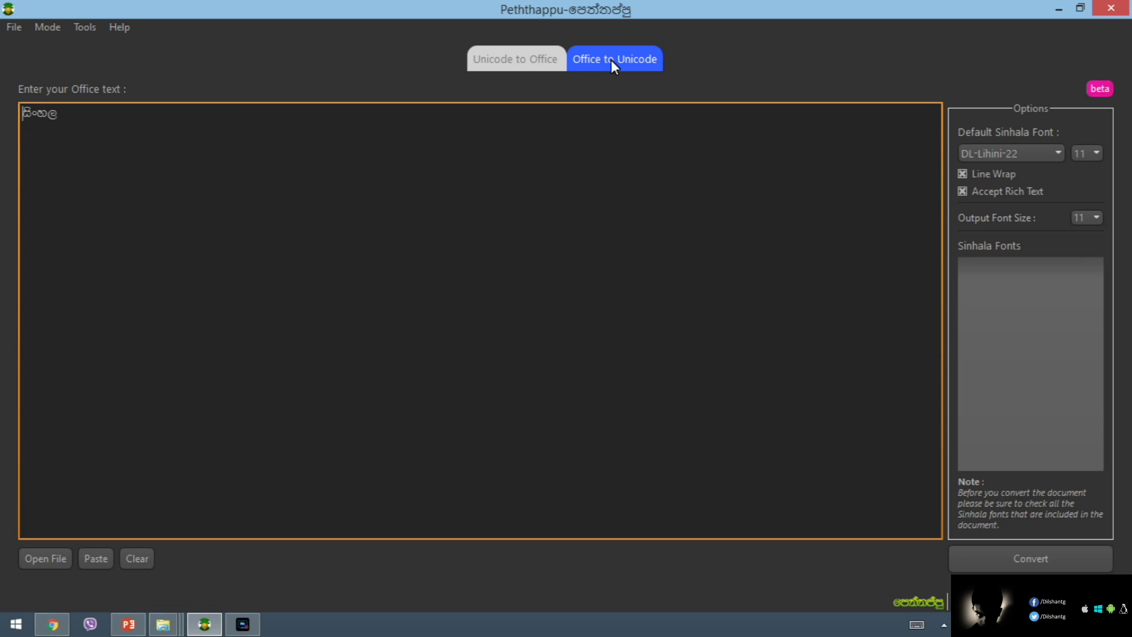
{"action": "left_click_drag", "start_coordinate": [72, 126], "coordinate": [17, 109]}
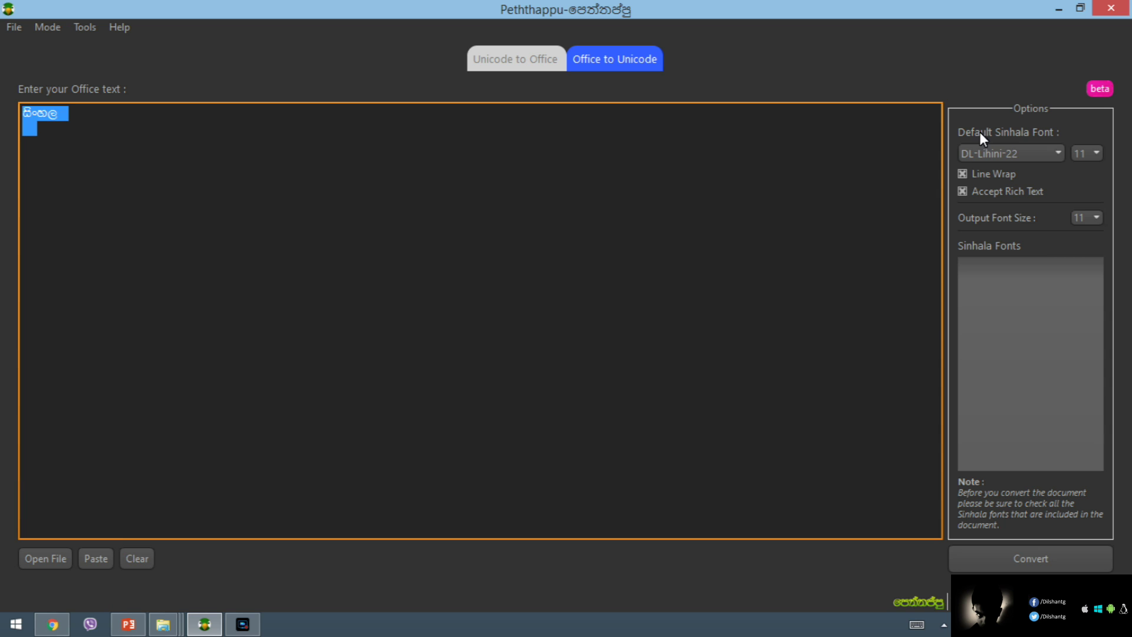
{"action": "left_click", "coordinate": [1060, 151]}
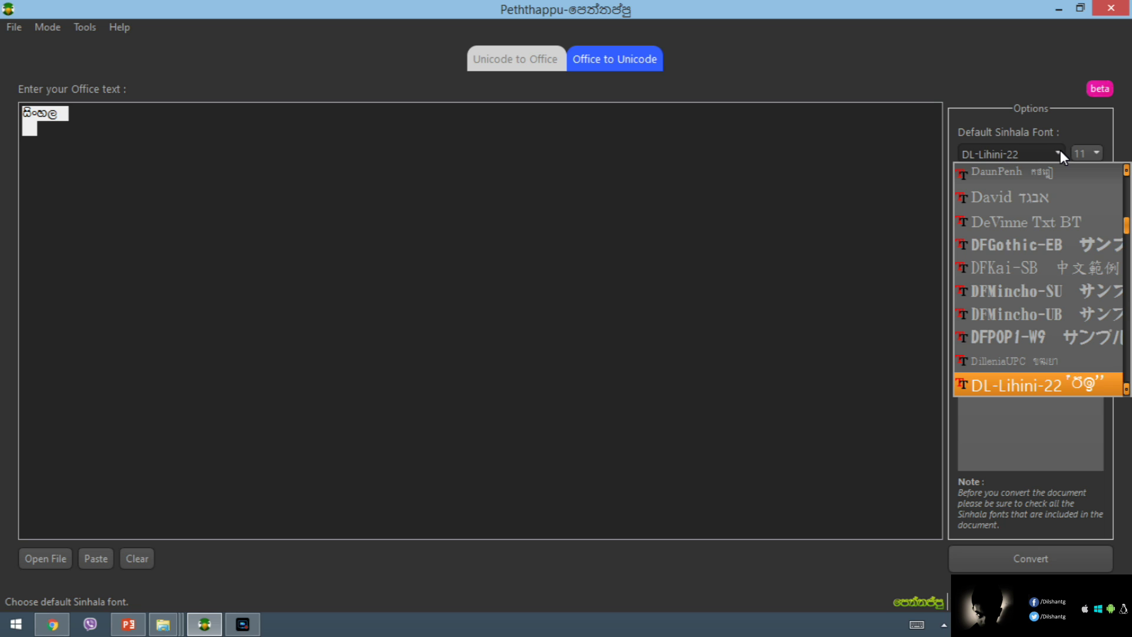
{"action": "left_click", "coordinate": [880, 353]}
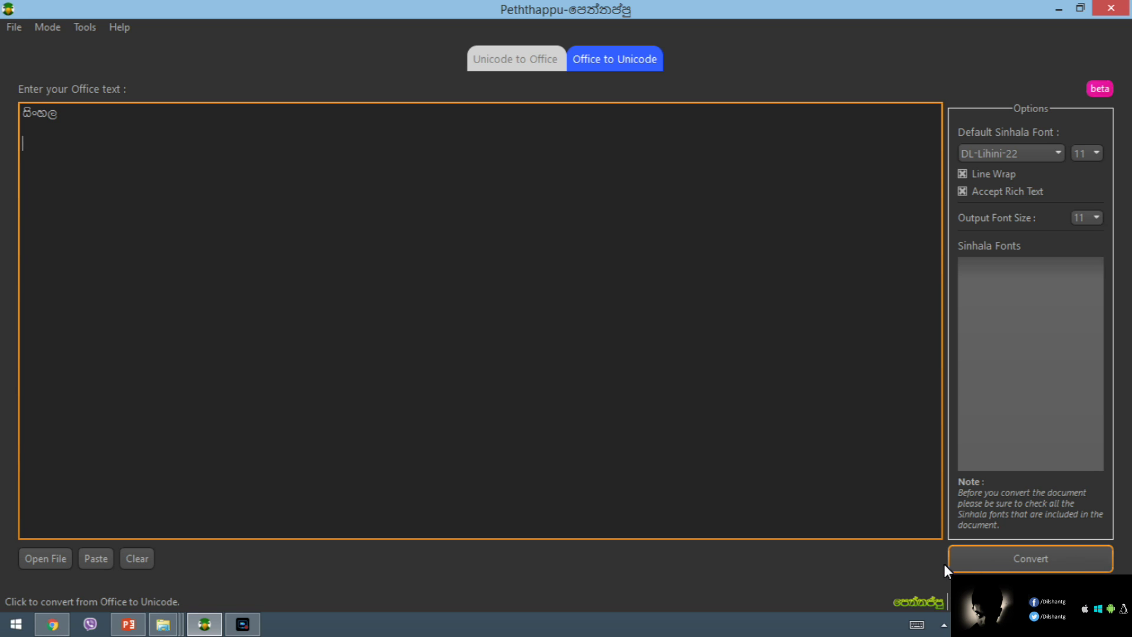
Convert the sample word සිංහල from Unicode to Office text, highlight the converted word, and close the result window
{"action": "left_click", "coordinate": [511, 62]}
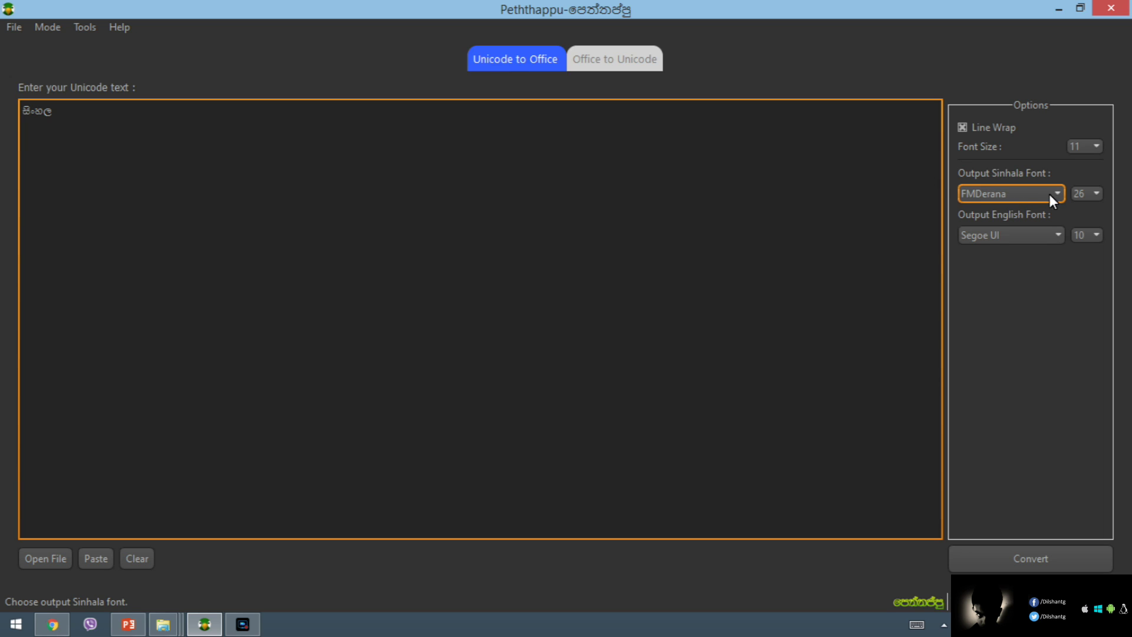
{"action": "left_click", "coordinate": [1011, 554]}
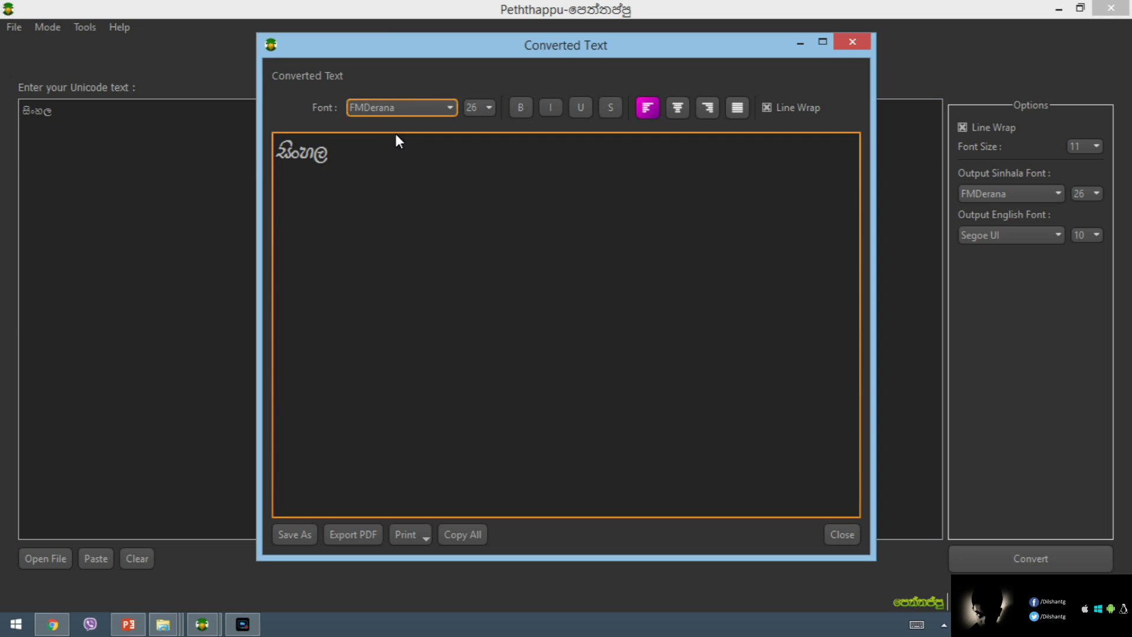
{"action": "left_click_drag", "start_coordinate": [346, 154], "coordinate": [266, 151]}
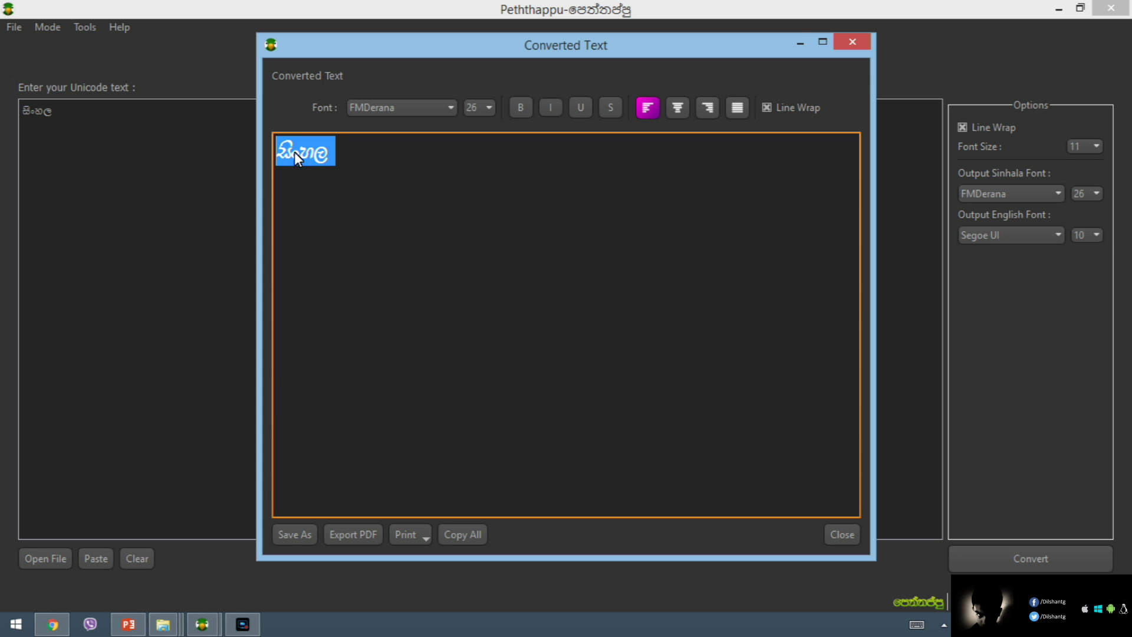
{"action": "left_click", "coordinate": [337, 158]}
{"action": "left_click_drag", "start_coordinate": [328, 159], "coordinate": [274, 158]}
{"action": "left_click", "coordinate": [331, 158]}
{"action": "left_click_drag", "start_coordinate": [330, 158], "coordinate": [261, 158]}
{"action": "left_click", "coordinate": [851, 45]}
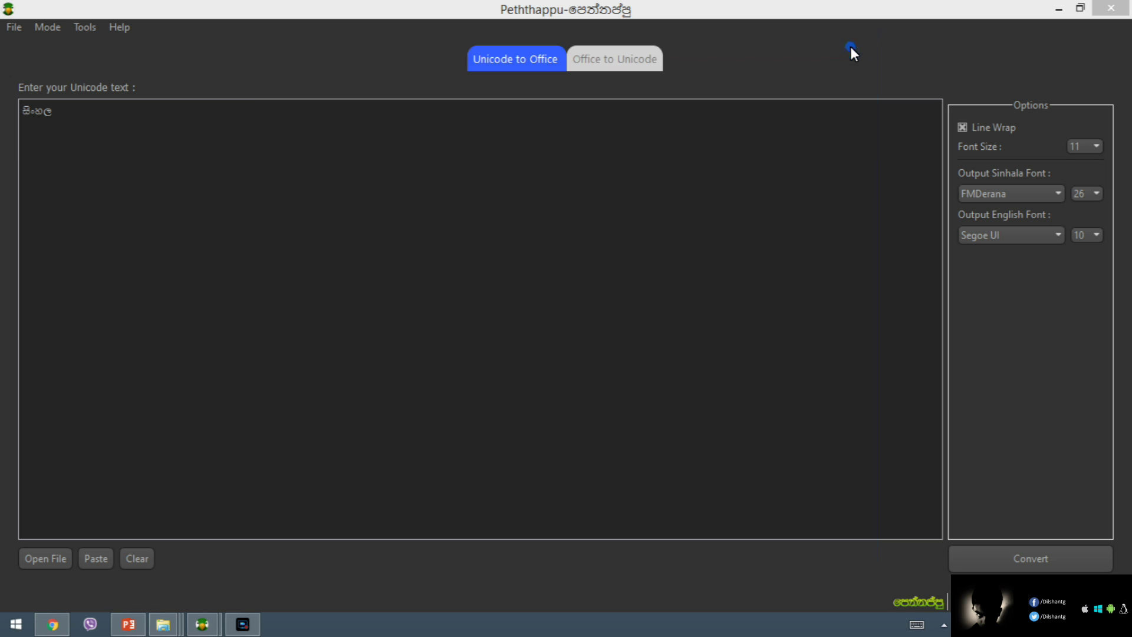
Convert the sample word සිංහල from Office text to Unicode, highlight the converted word, and close the result window
{"action": "left_click", "coordinate": [656, 59]}
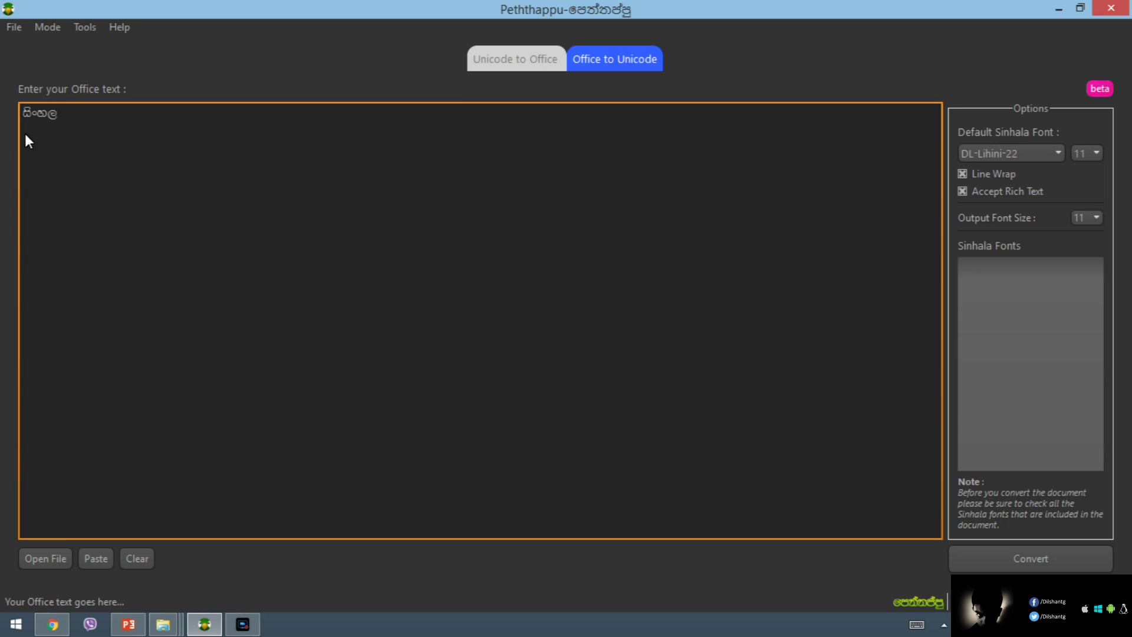
{"action": "left_click_drag", "start_coordinate": [65, 118], "coordinate": [34, 118]}
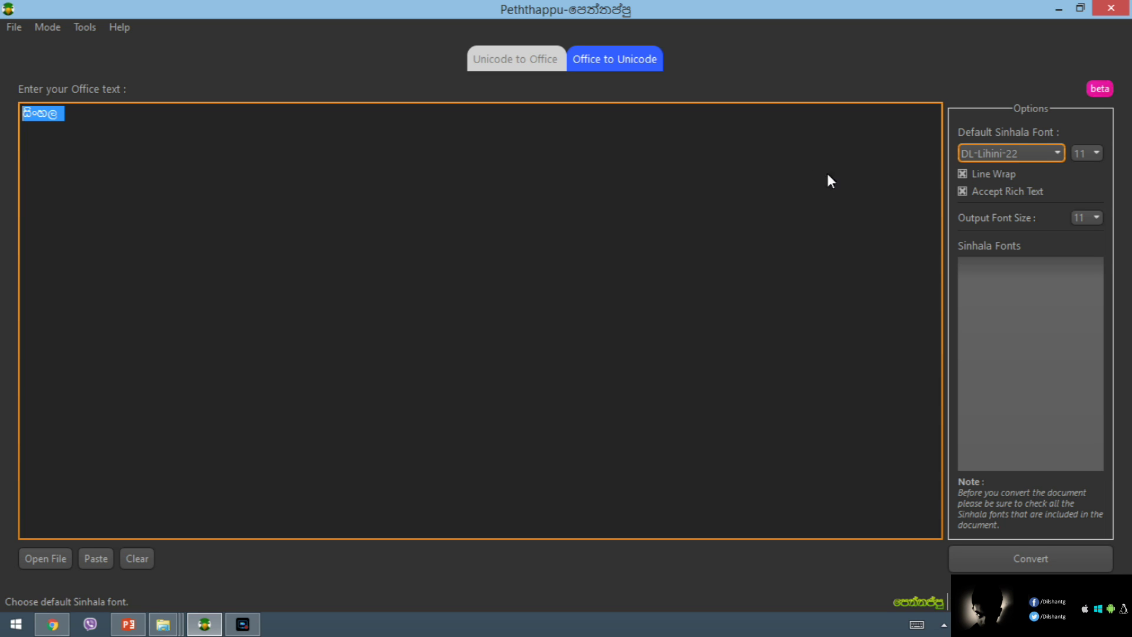
{"action": "left_click", "coordinate": [97, 134]}
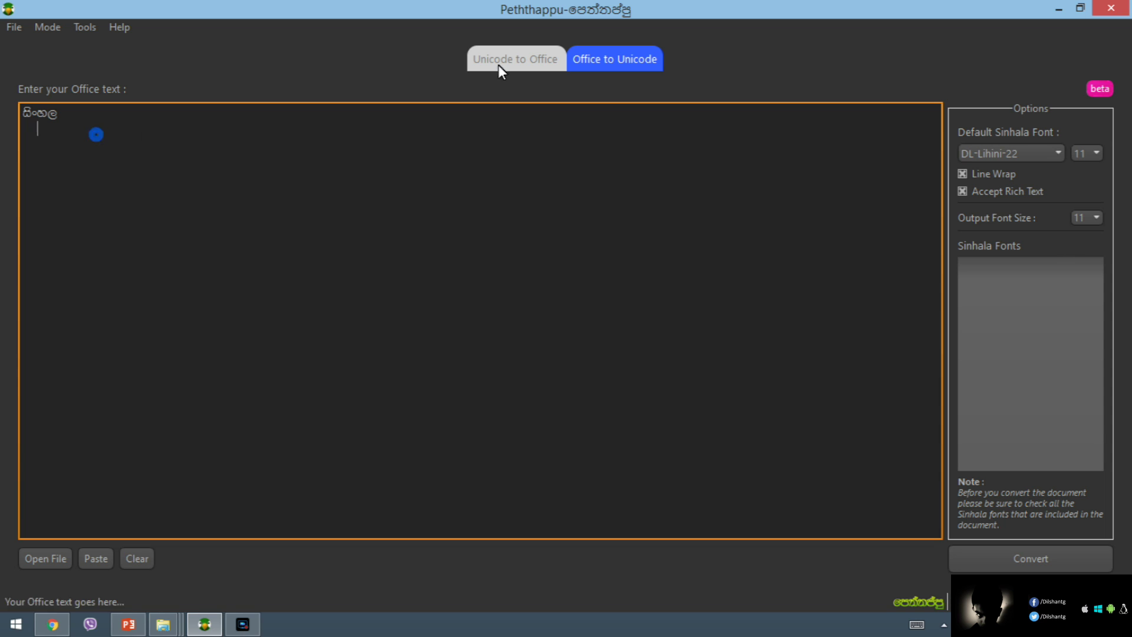
{"action": "left_click", "coordinate": [1056, 563]}
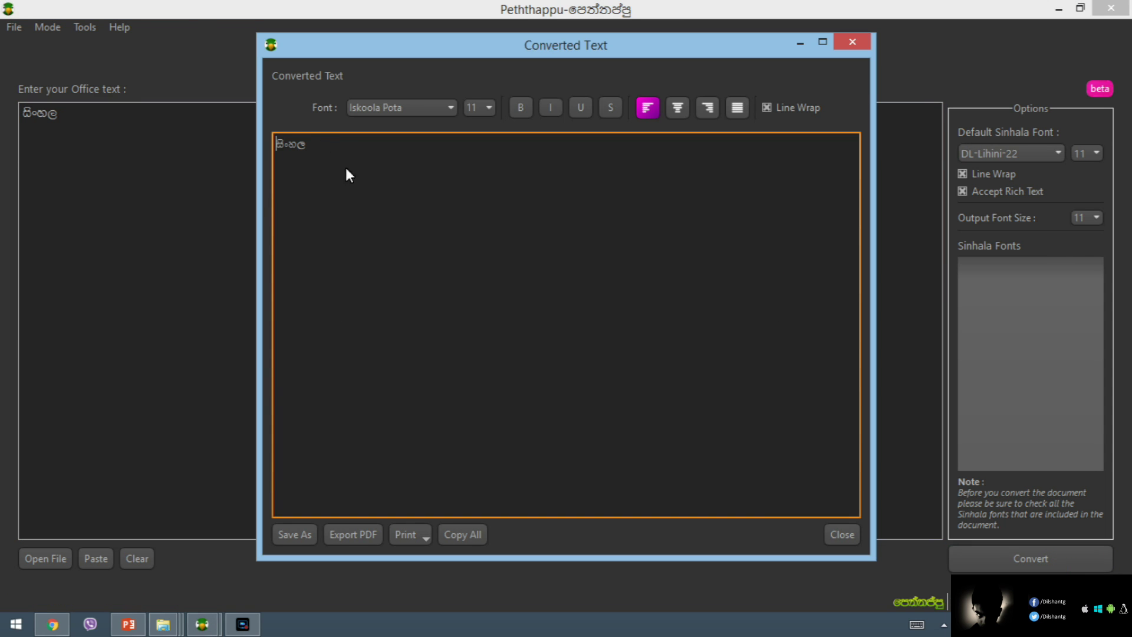
{"action": "left_click_drag", "start_coordinate": [314, 147], "coordinate": [271, 147]}
{"action": "left_click_drag", "start_coordinate": [309, 153], "coordinate": [277, 146]}
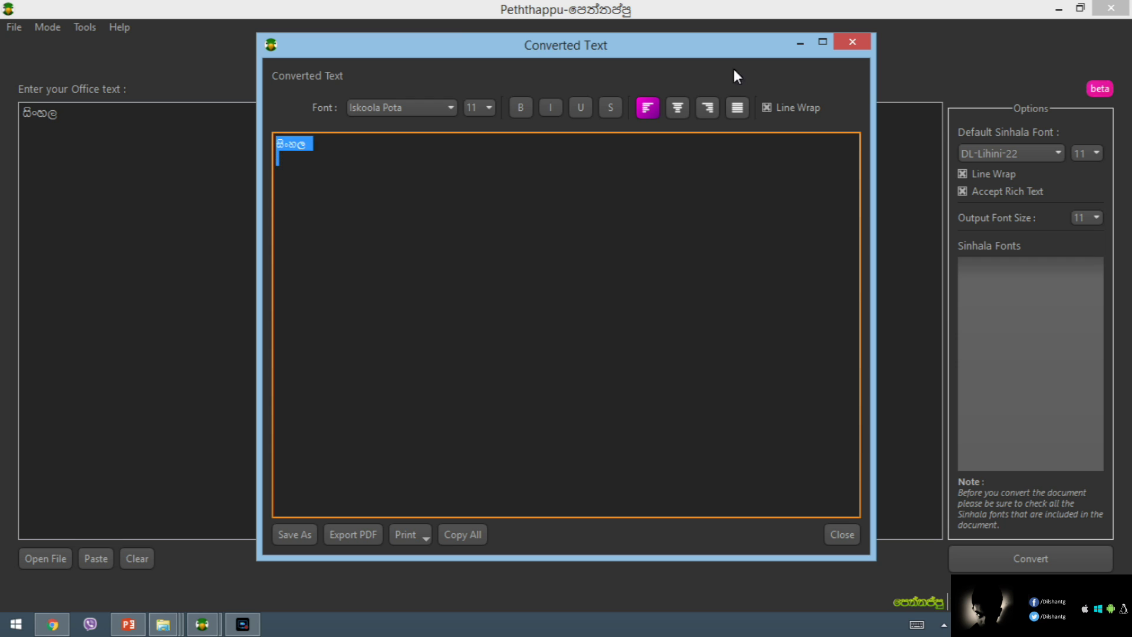
{"action": "left_click", "coordinate": [838, 47]}
Repeat the Unicode to Office conversion of the sample word, highlight the output, and close the result window
{"action": "left_click", "coordinate": [533, 65]}
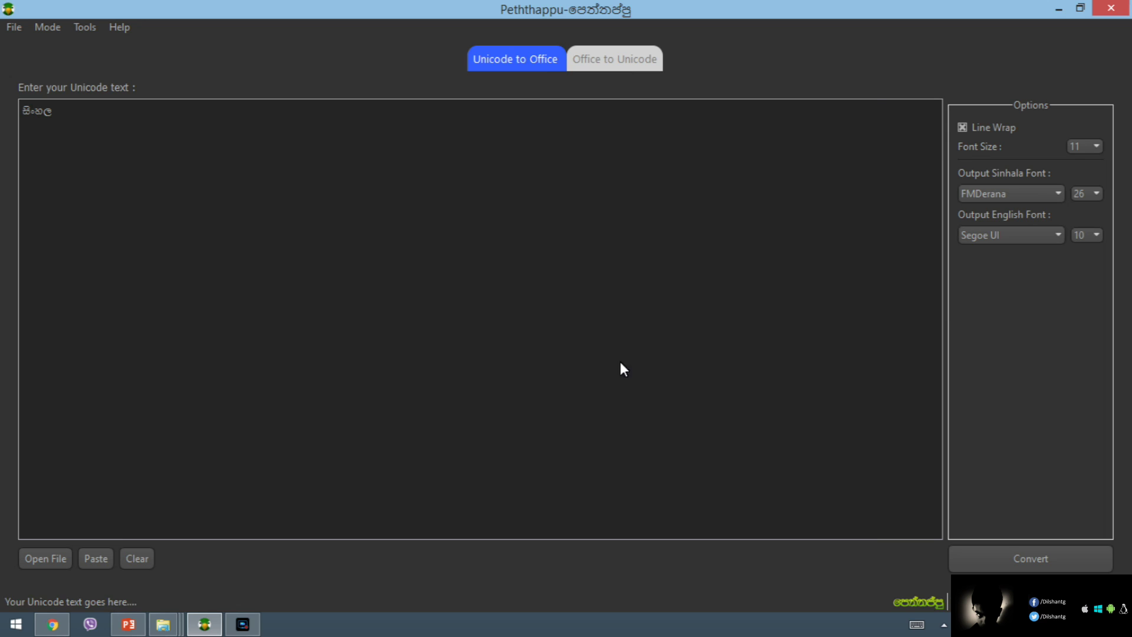
{"action": "left_click", "coordinate": [1026, 556]}
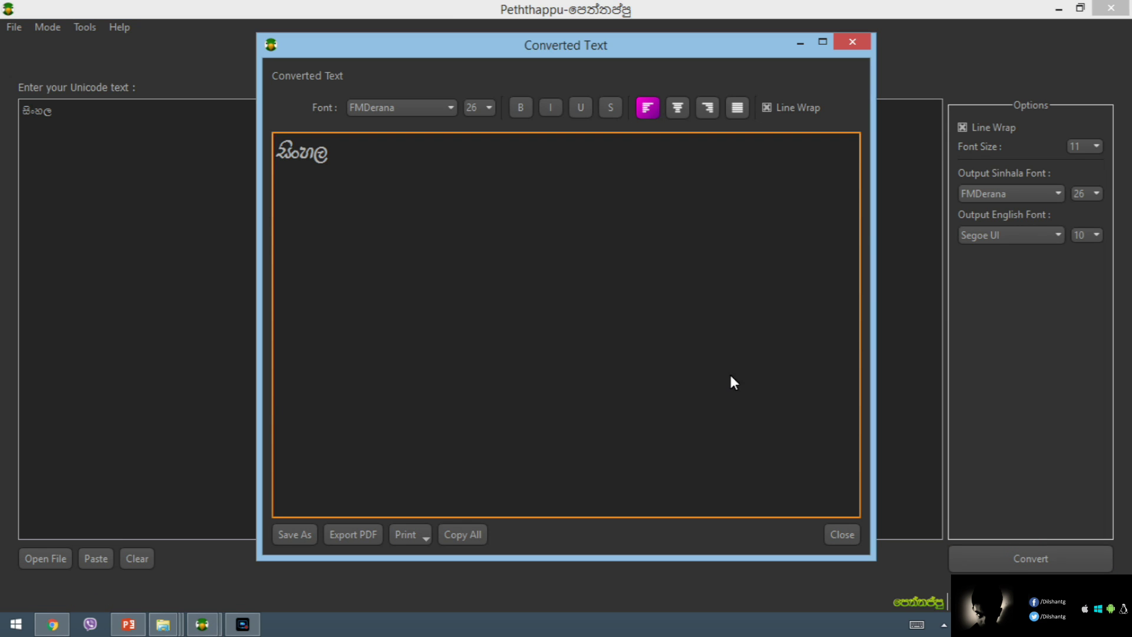
{"action": "left_click", "coordinate": [352, 164]}
{"action": "left_click_drag", "start_coordinate": [283, 168], "coordinate": [276, 159]}
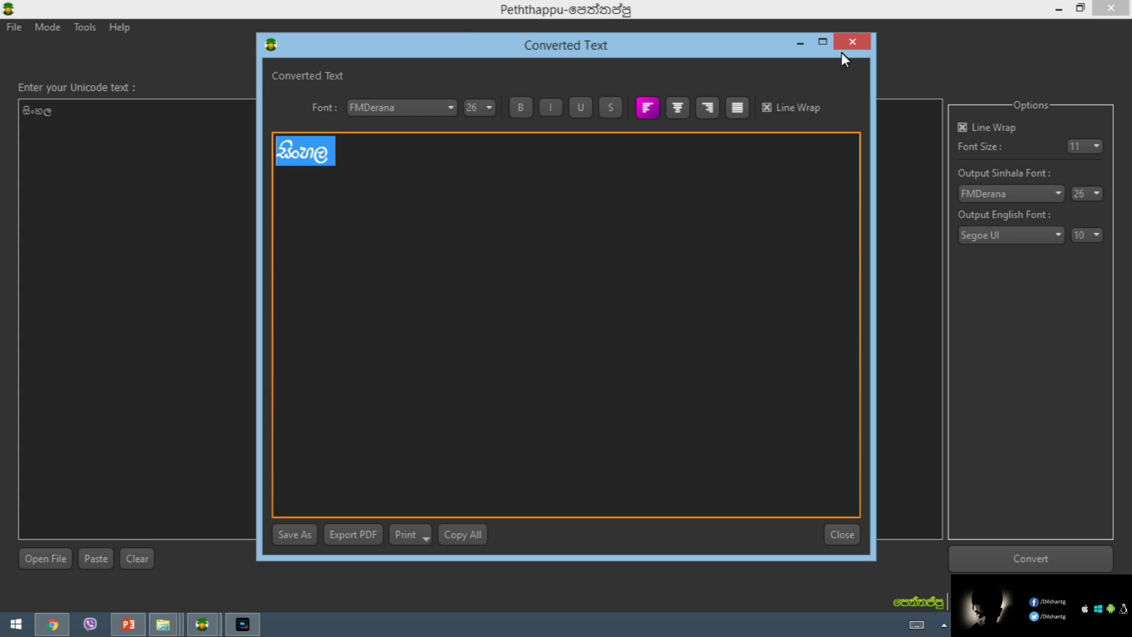
{"action": "left_click", "coordinate": [854, 43]}
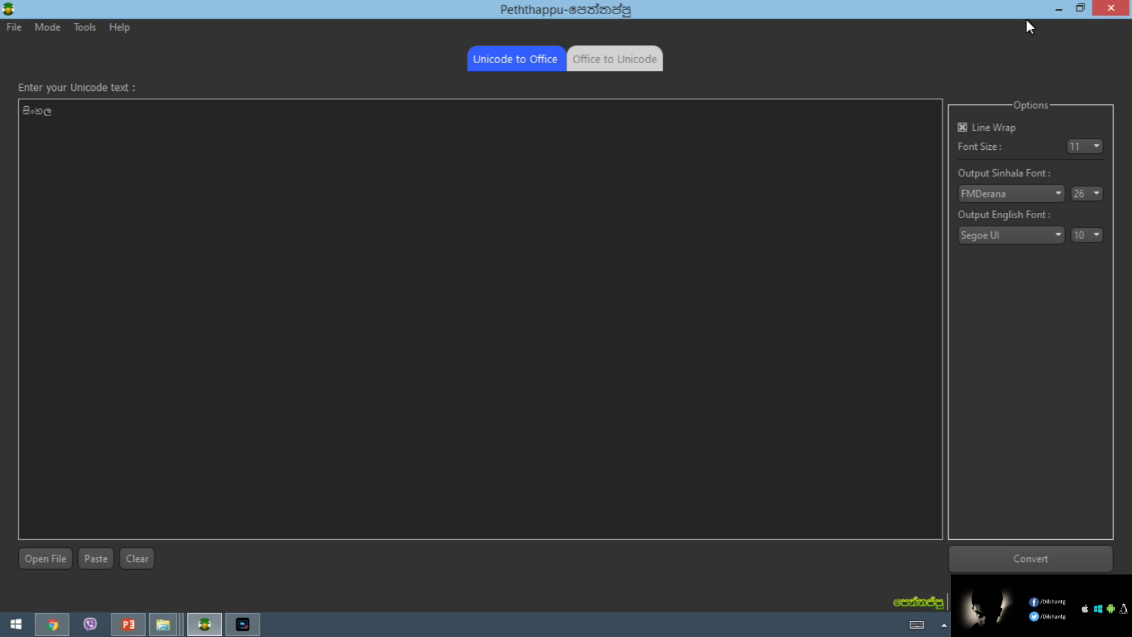
Minimize the converter window to return to the desktop
{"action": "left_click", "coordinate": [1059, 9]}
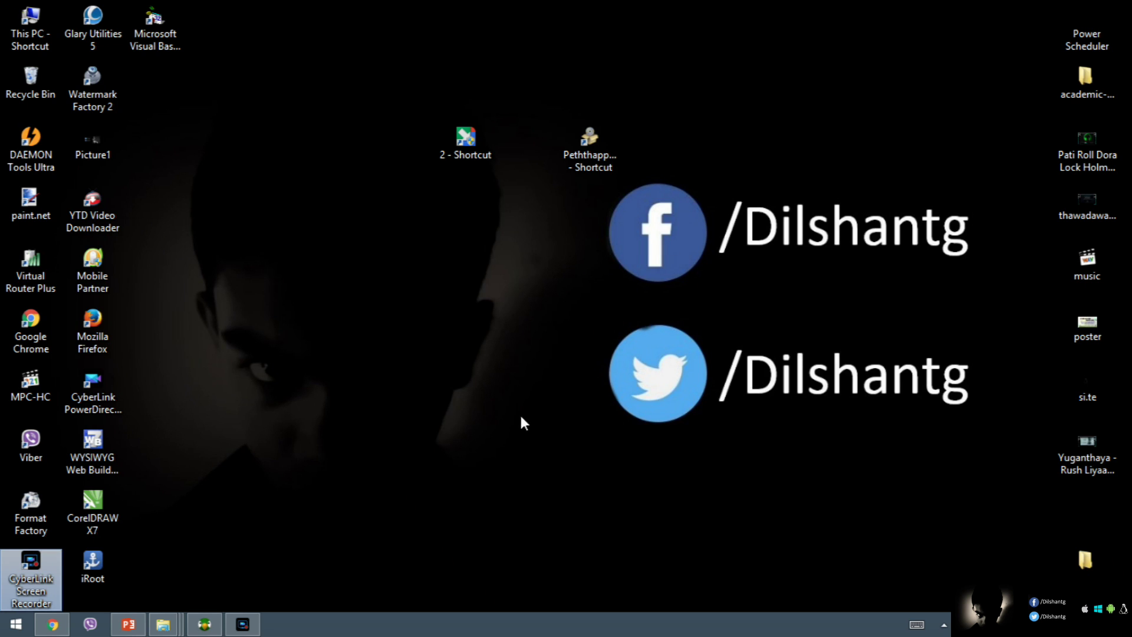
{"action": "right_click", "coordinate": [356, 155]}
{"action": "left_click", "coordinate": [396, 206]}
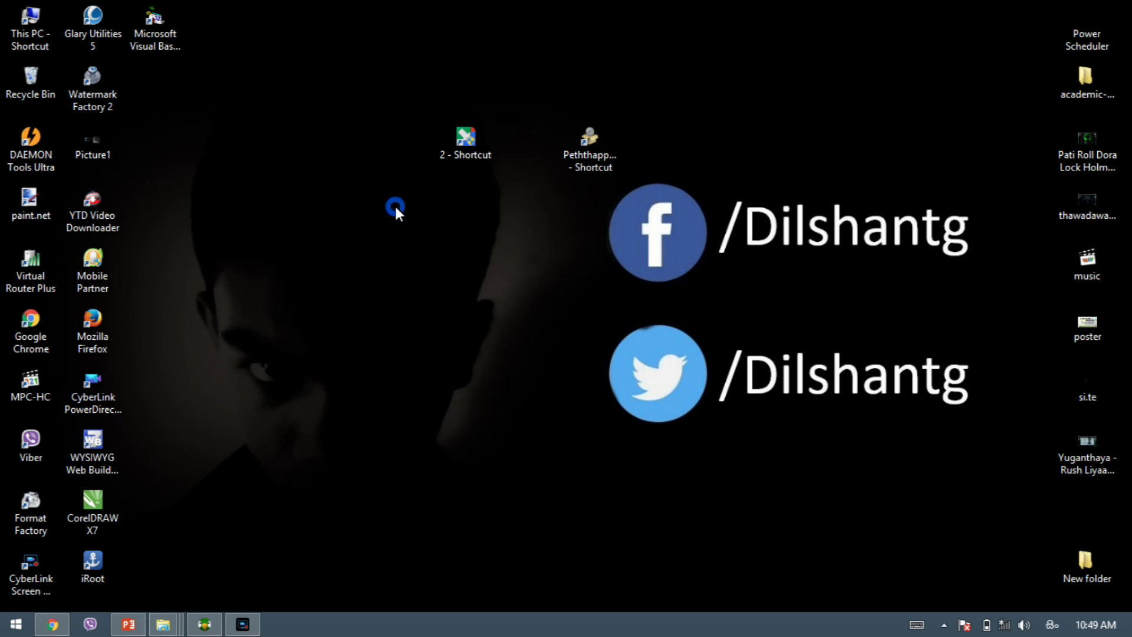